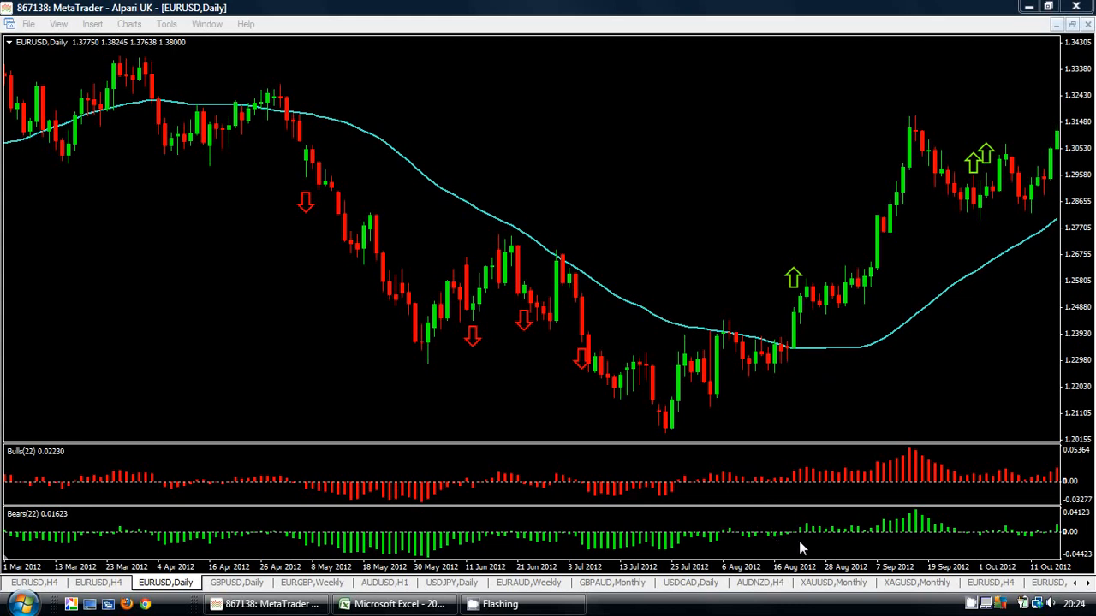
{"action": "middle_click", "coordinate": [796, 340]}
{"action": "left_click", "coordinate": [797, 353]}
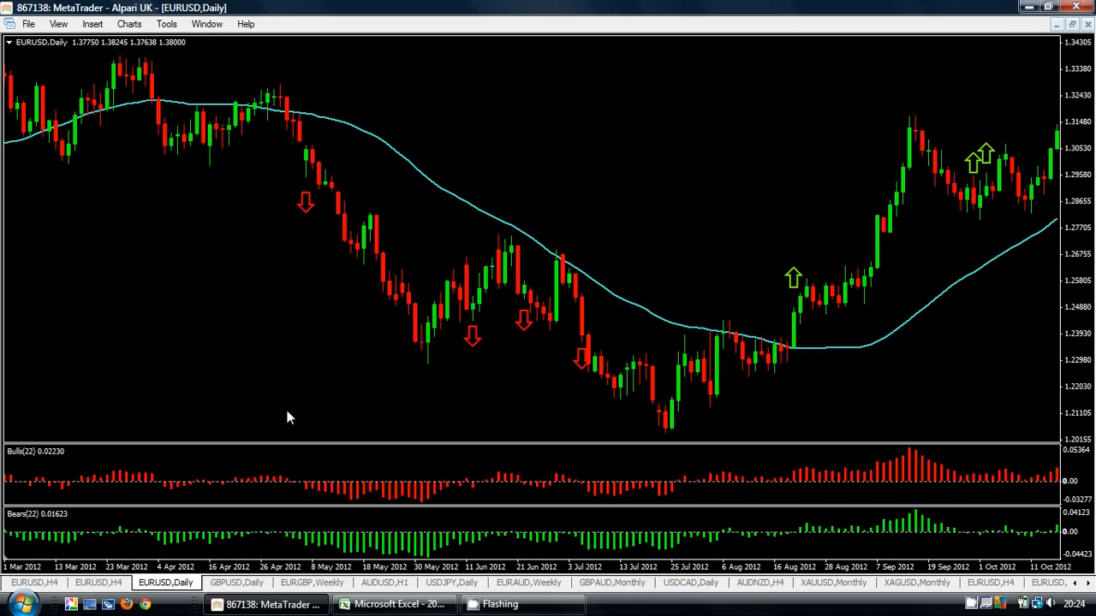
Switch to the Elder Ray workbook in Excel and widen column H slightly
{"action": "left_click", "coordinate": [396, 605]}
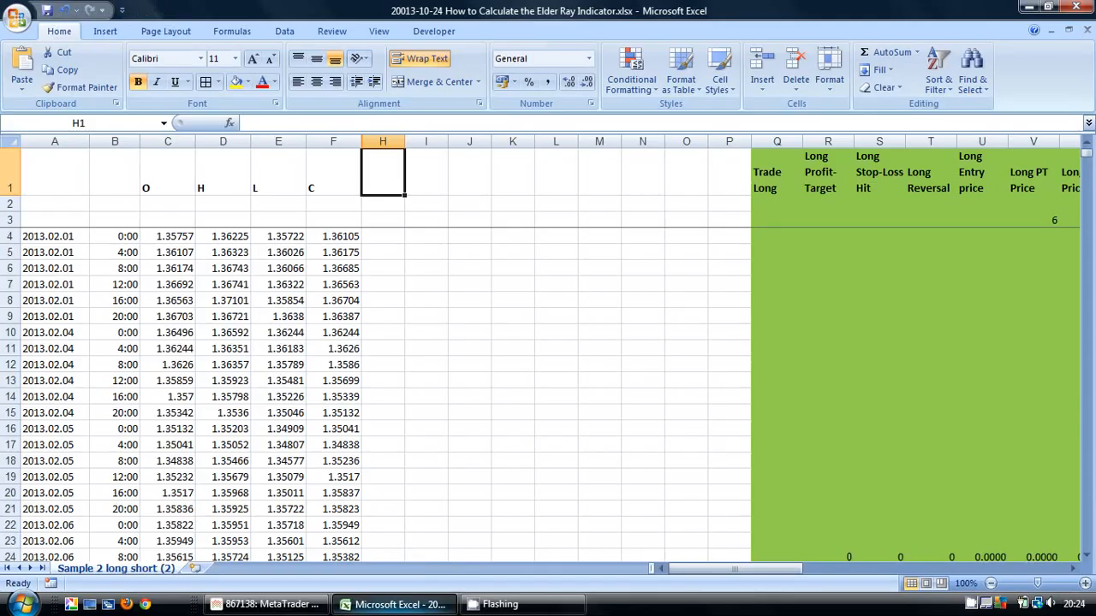
{"action": "left_click", "coordinate": [476, 349]}
{"action": "left_click_drag", "start_coordinate": [404, 137], "coordinate": [423, 137]}
Enter the heading EMA in H1 and the period 13 in H2
{"action": "left_click", "coordinate": [394, 180]}
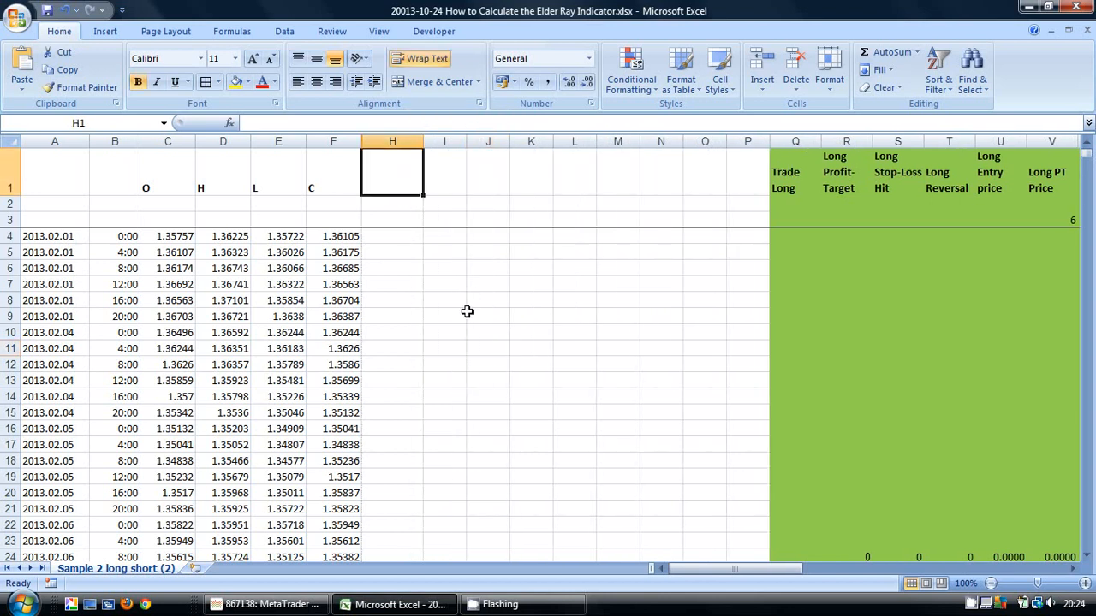
{"action": "type", "text": "EMA"}
{"action": "key", "text": "Return"}
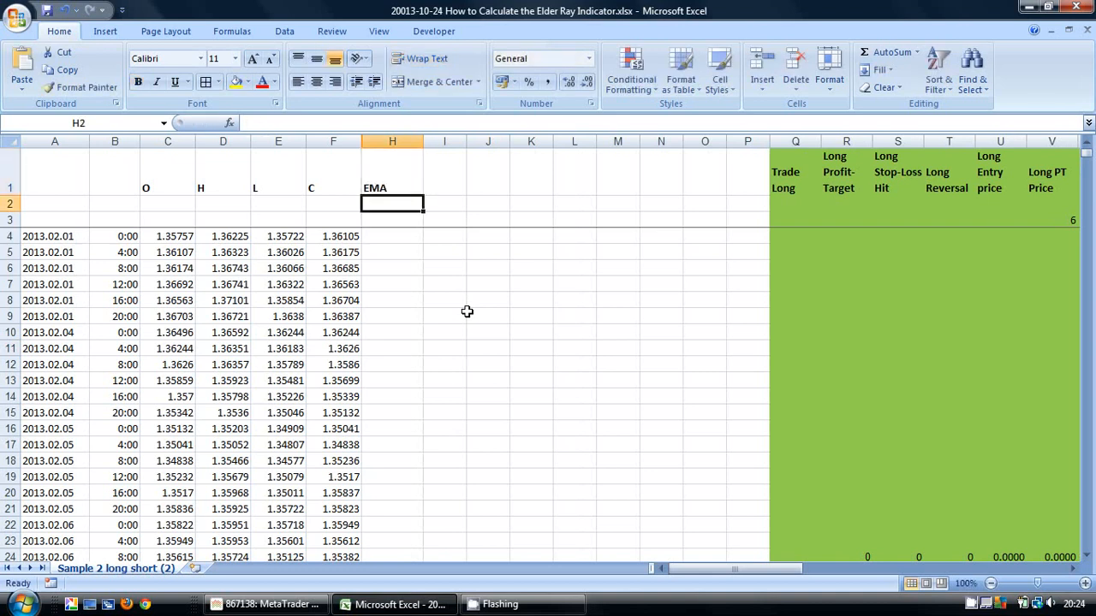
{"action": "type", "text": "13"}
{"action": "key", "text": "Return"}
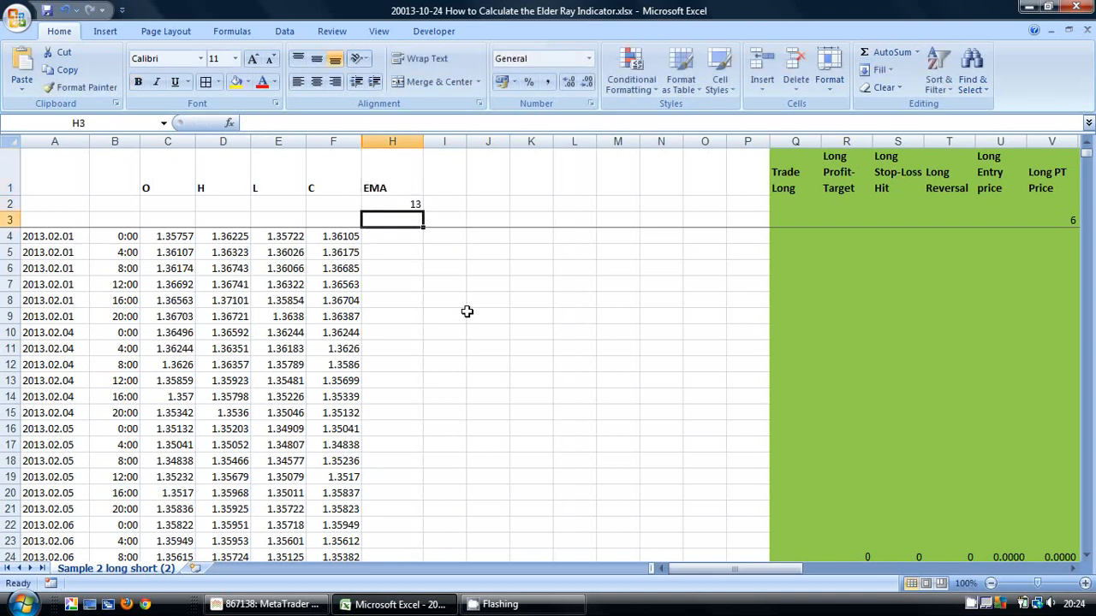
Calculate the EMA smoothing factor in H3 with the formula =2/(H2+1)
{"action": "type", "text": "="}
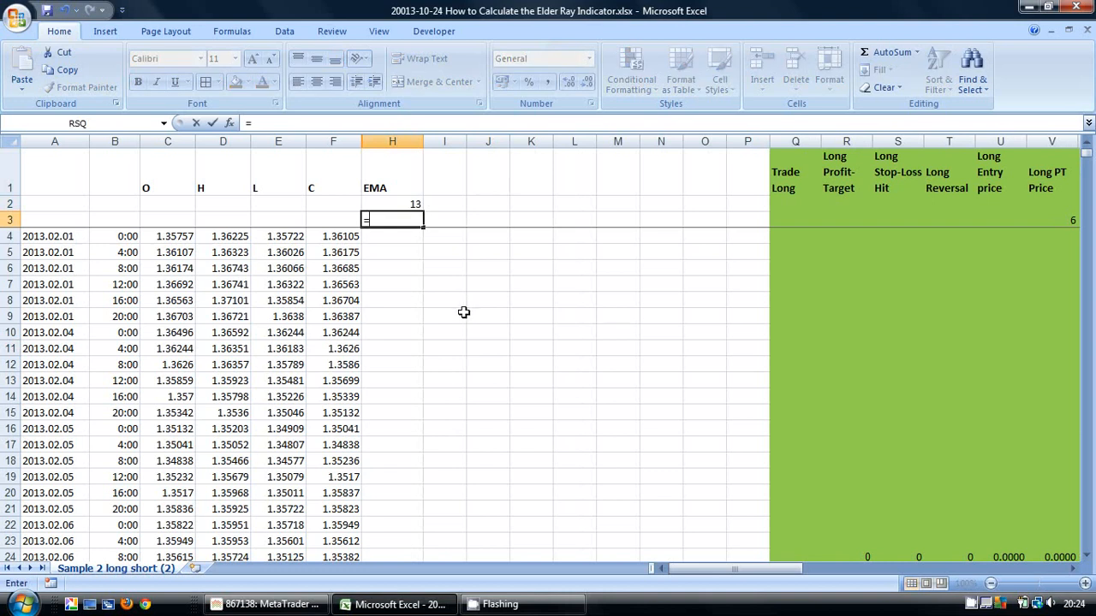
{"action": "type", "text": "2/("}
{"action": "left_click", "coordinate": [377, 202]}
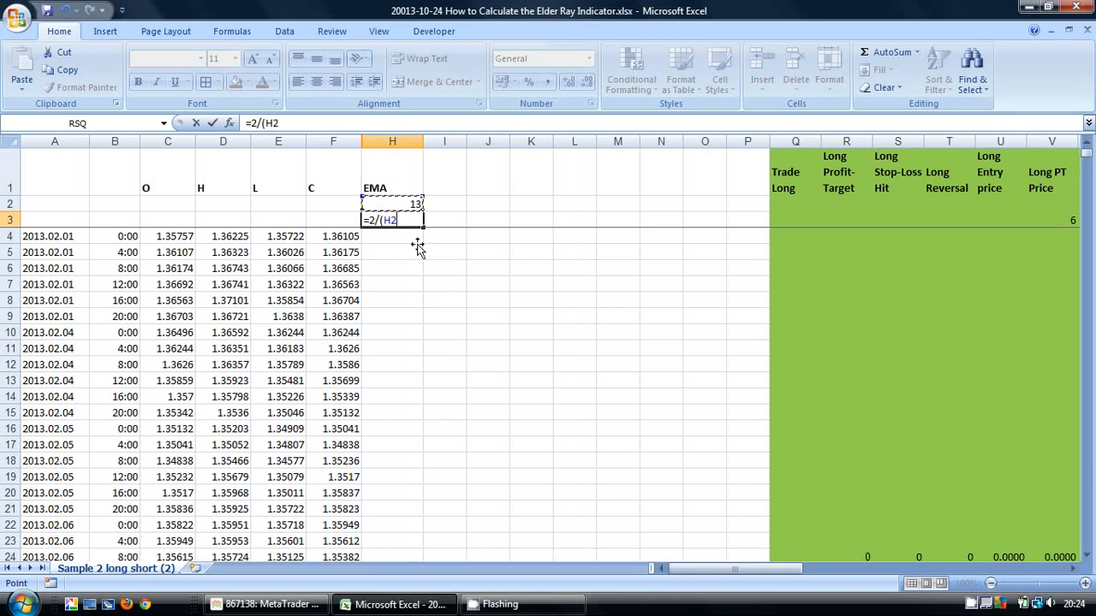
{"action": "type", "text": "+1)"}
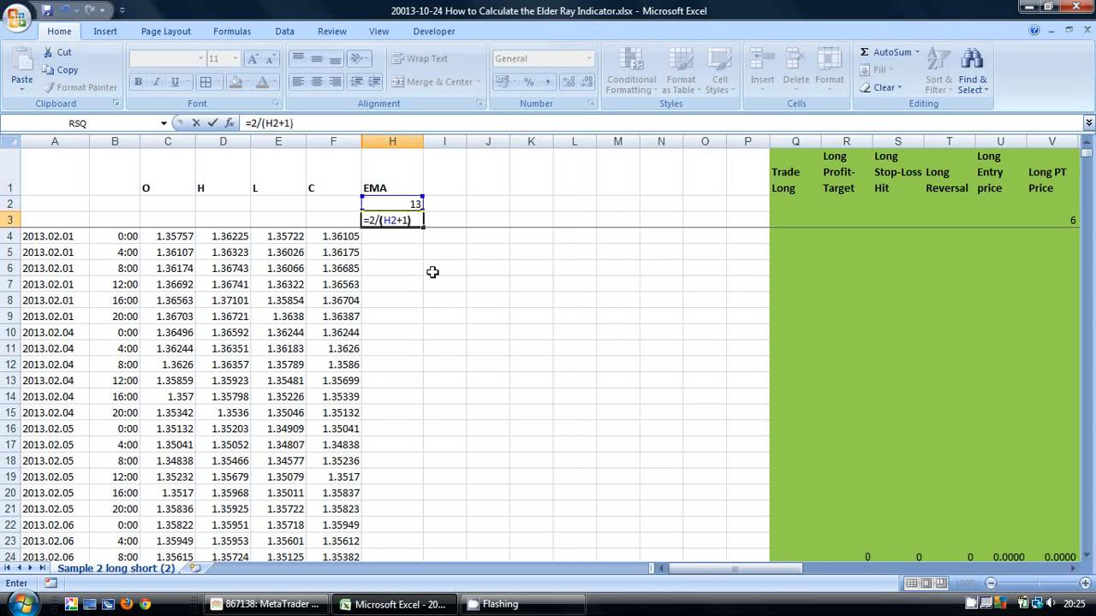
{"action": "key", "text": "Return"}
Reduce the smoothing factor in H3 to two decimal places
{"action": "left_click", "coordinate": [413, 225]}
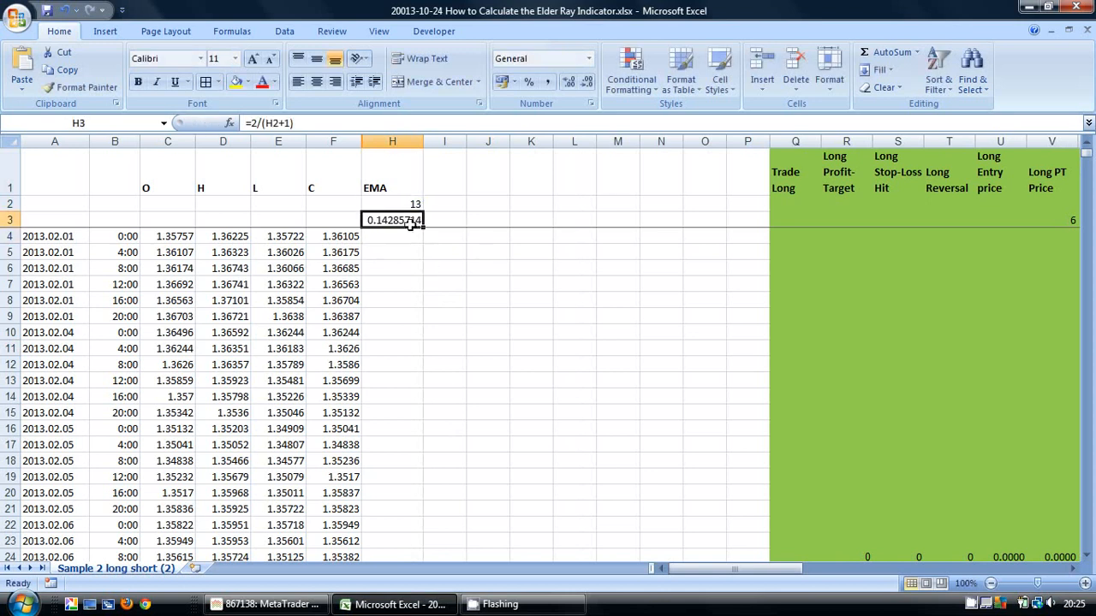
{"action": "left_click", "coordinate": [587, 84]}
{"action": "left_click", "coordinate": [588, 84]}
{"action": "left_click", "coordinate": [588, 84]}
{"action": "left_click", "coordinate": [587, 84]}
{"action": "left_click", "coordinate": [587, 83]}
{"action": "left_click", "coordinate": [587, 84]}
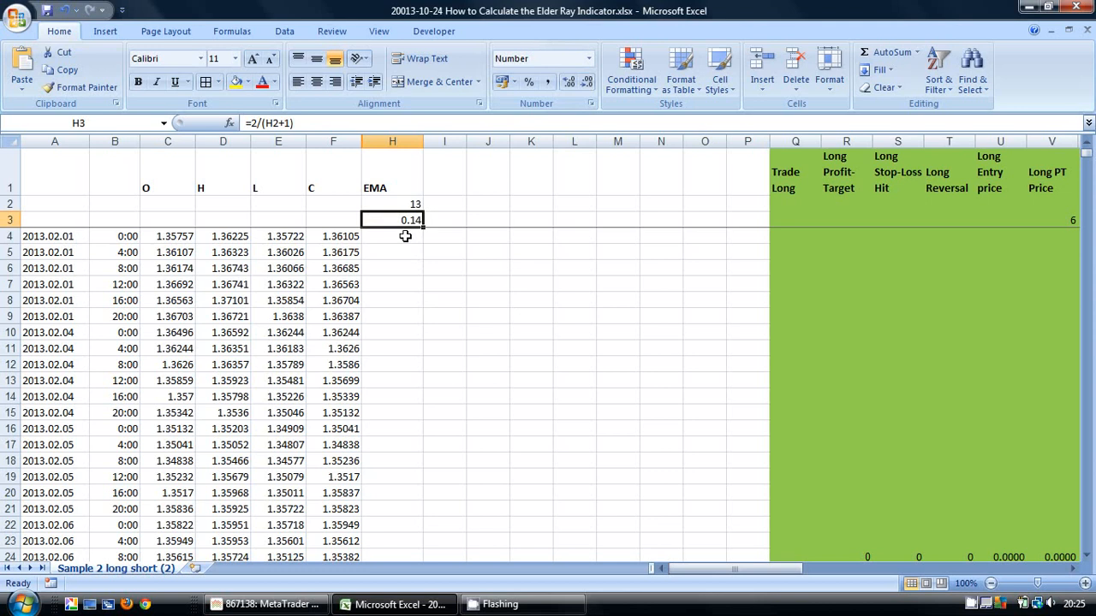
Calculate the first EMA value in H16 as the average of the closing prices, =AVERAGE(F4:F16)
{"action": "left_click_drag", "start_coordinate": [402, 238], "coordinate": [374, 427]}
{"action": "left_click", "coordinate": [373, 426]}
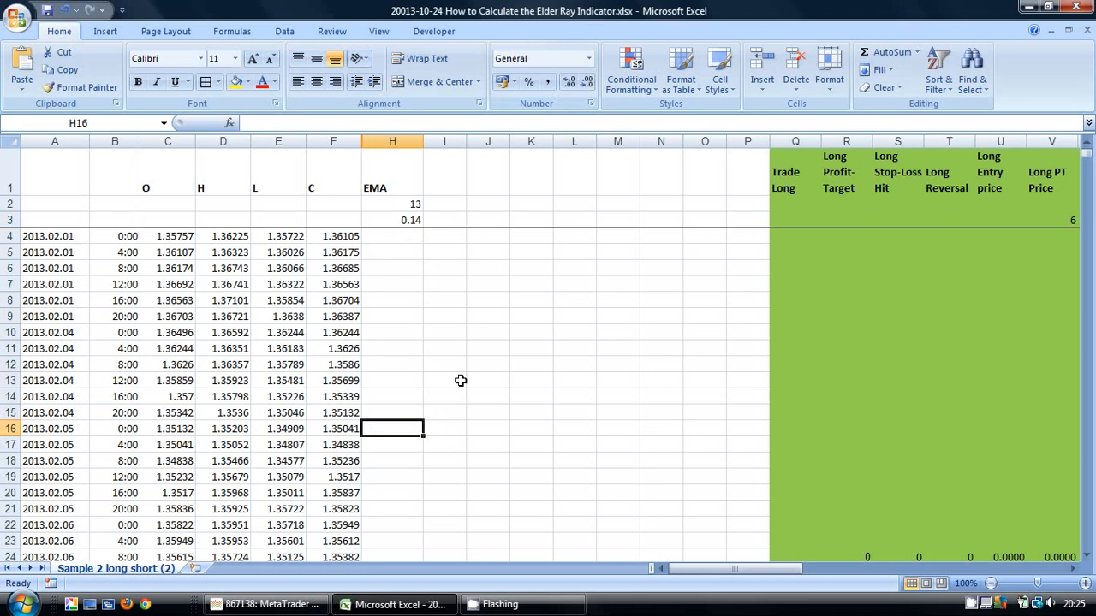
{"action": "type", "text": "=average"}
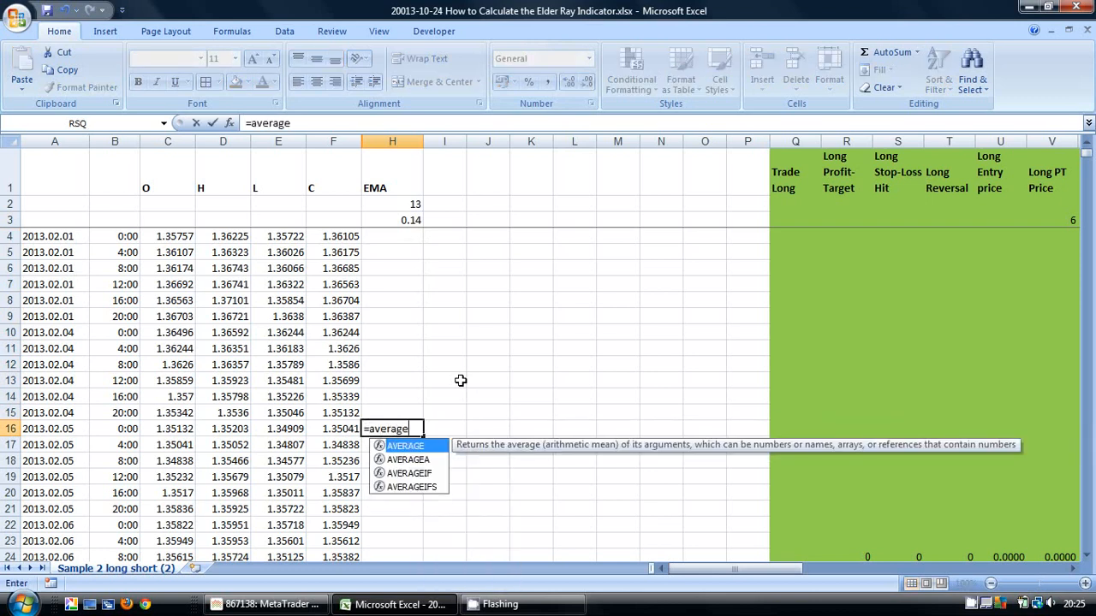
{"action": "type", "text": "("}
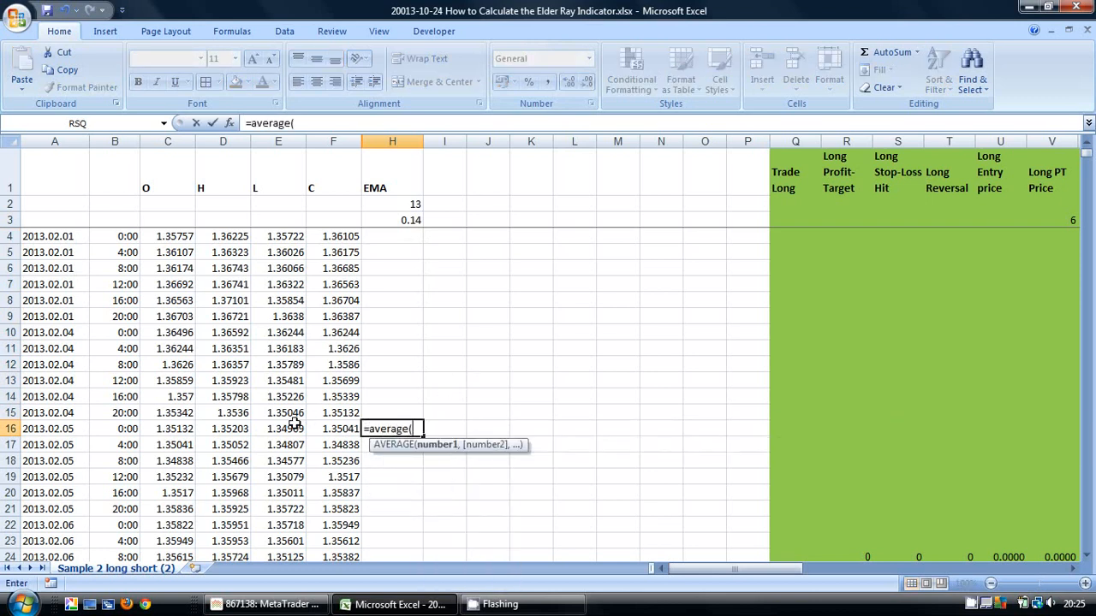
{"action": "left_click_drag", "start_coordinate": [350, 428], "coordinate": [333, 237]}
{"action": "type", "text": ")"}
{"action": "key", "text": "Return"}
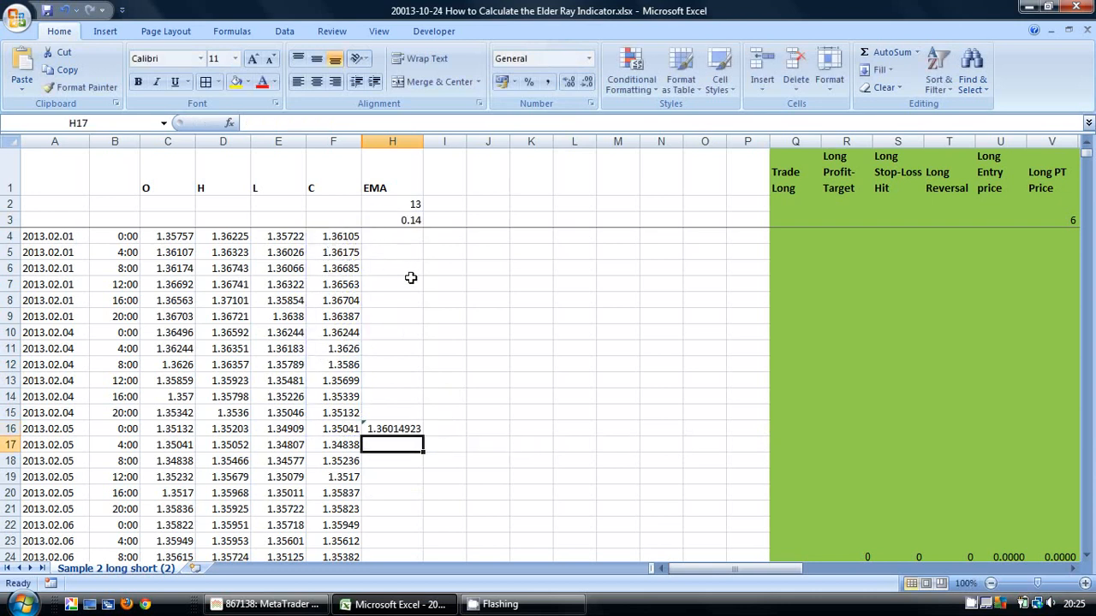
Reduce the average in H16 to four decimal places
{"action": "left_click", "coordinate": [399, 428]}
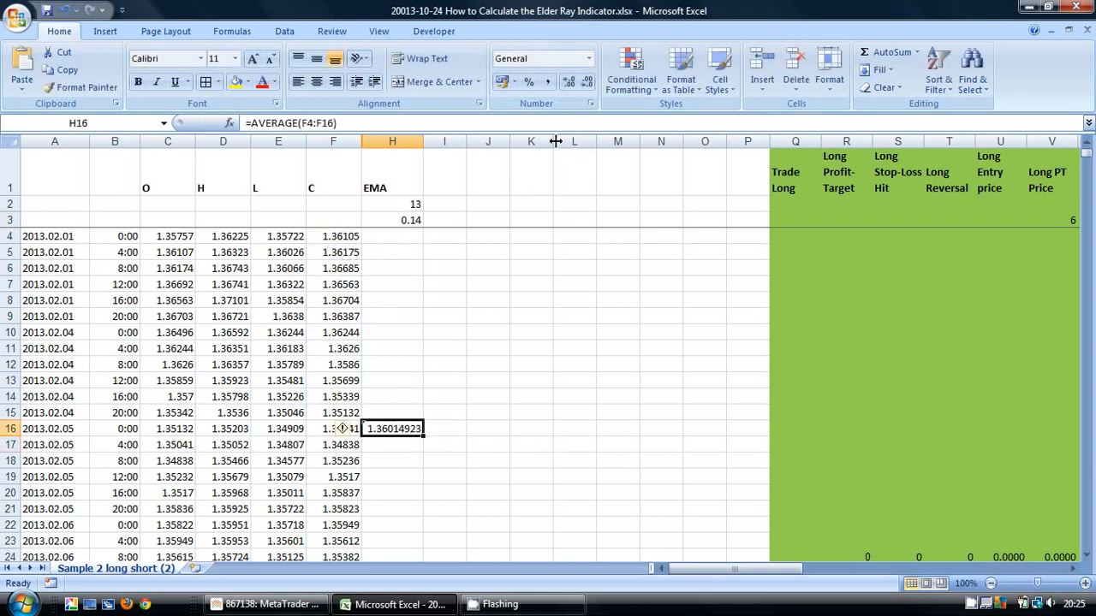
{"action": "left_click", "coordinate": [587, 83]}
{"action": "left_click", "coordinate": [587, 83]}
{"action": "left_click", "coordinate": [587, 83]}
{"action": "left_click", "coordinate": [588, 83]}
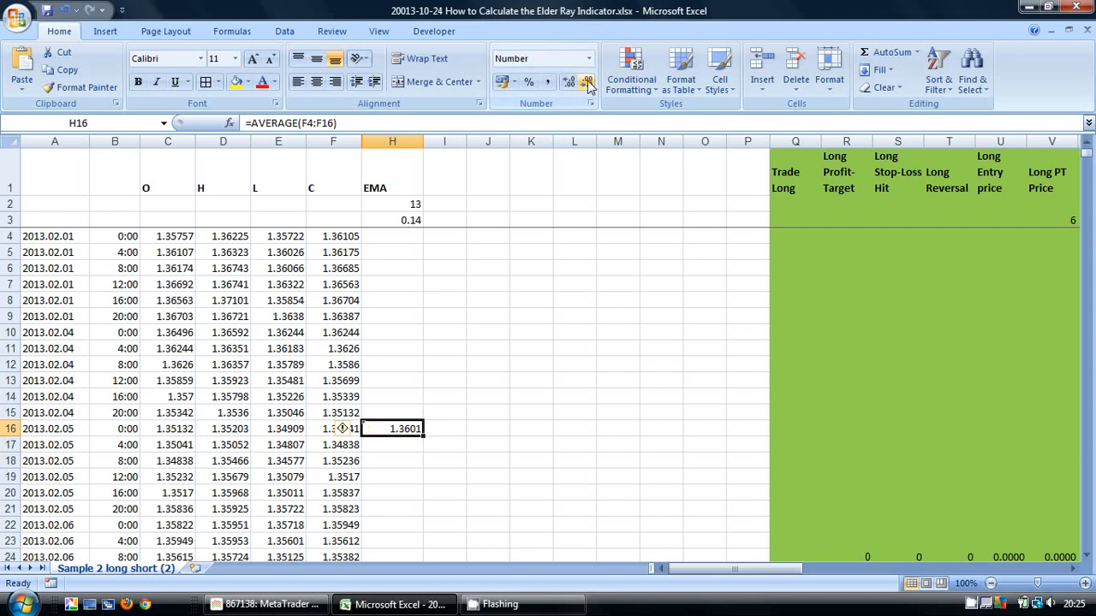
Start the running EMA in H17 with the formula =F17-H16
{"action": "key", "text": "Down"}
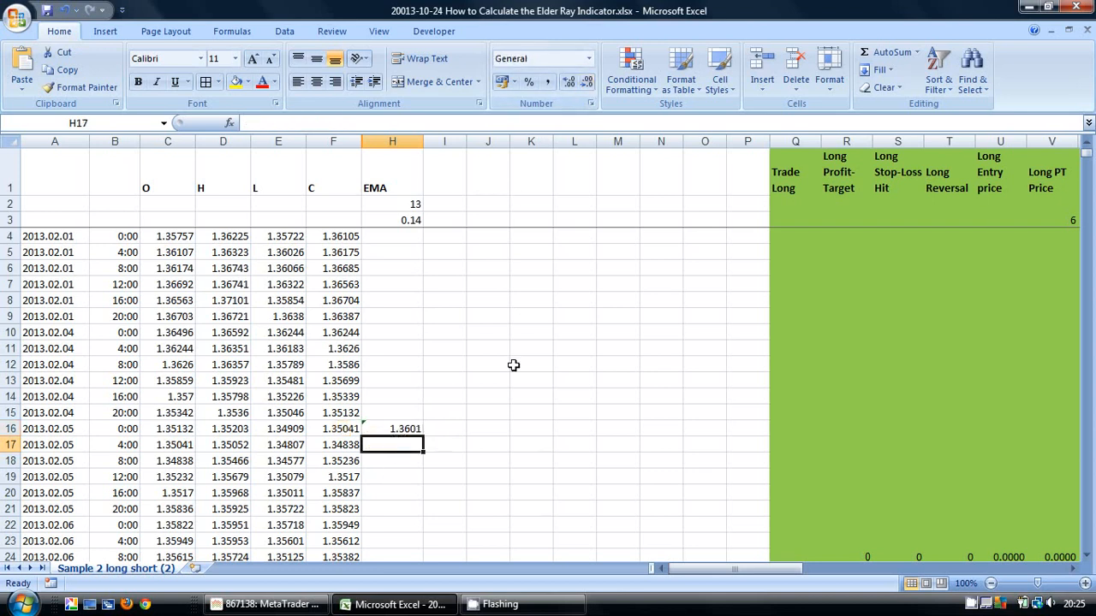
{"action": "type", "text": "="}
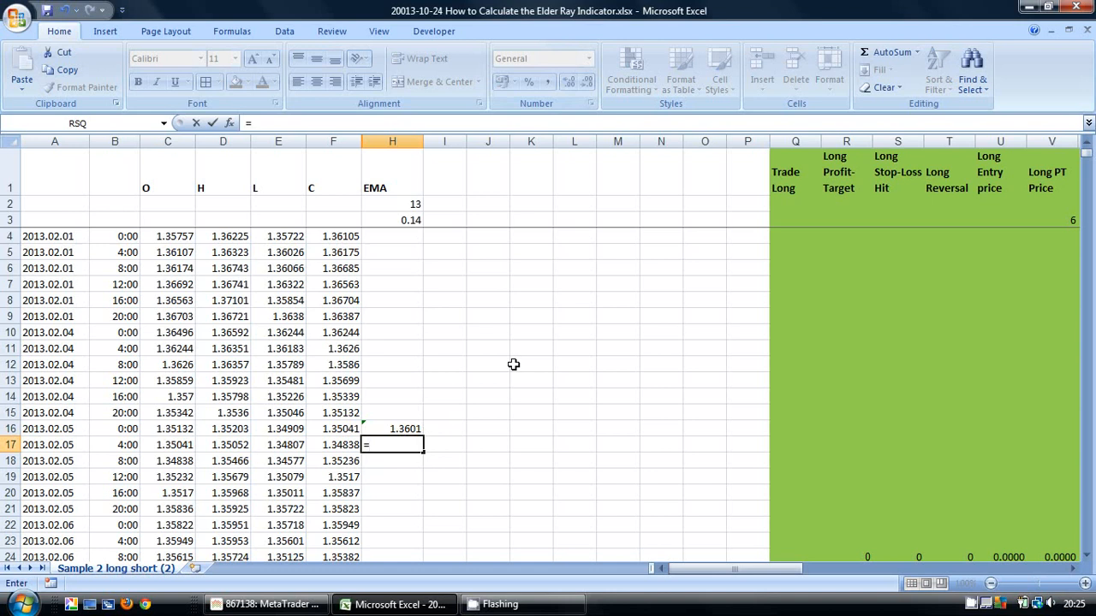
{"action": "left_click", "coordinate": [331, 445]}
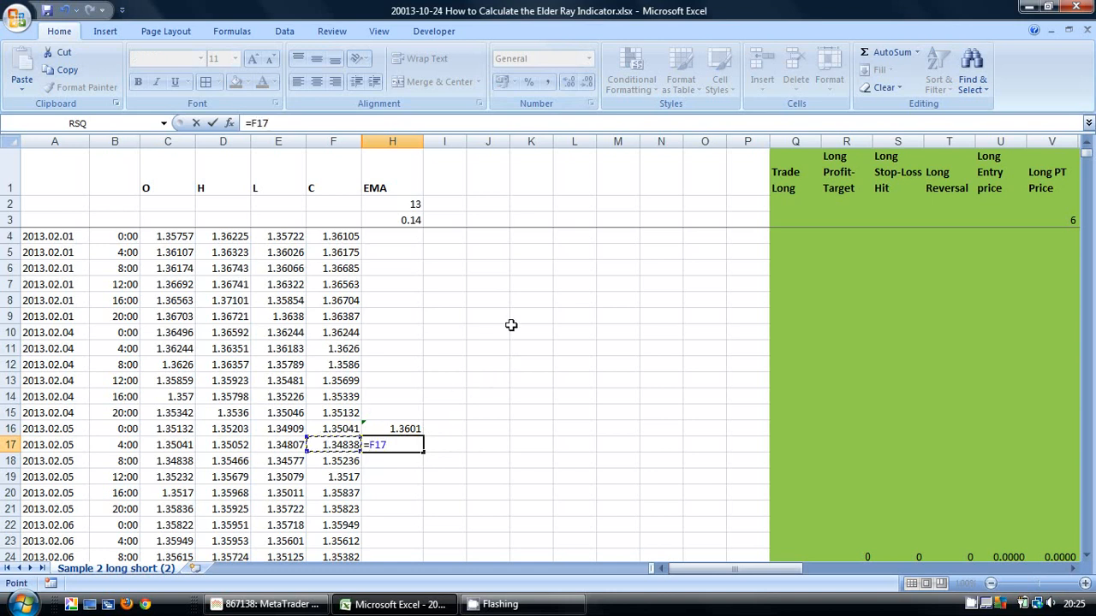
{"action": "type", "text": "-"}
{"action": "left_click", "coordinate": [399, 429]}
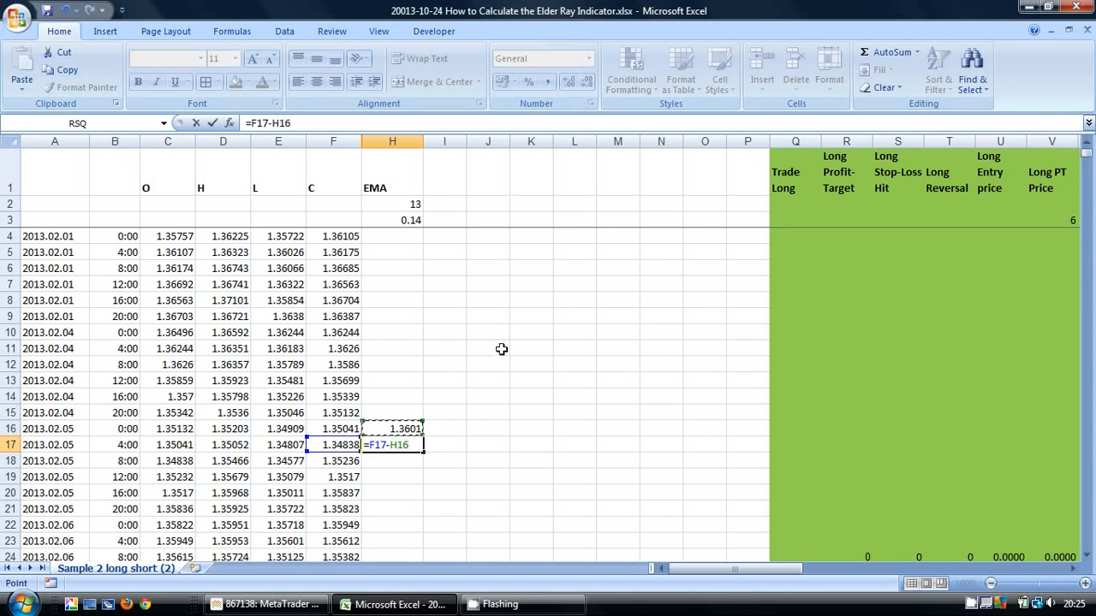
{"action": "key", "text": "Return"}
Bracket the difference in H17's formula and multiply it by the smoothing factor, giving =(F17-H16)*H3
{"action": "left_click", "coordinate": [398, 446]}
{"action": "left_click", "coordinate": [316, 124]}
{"action": "type", "text": ")"}
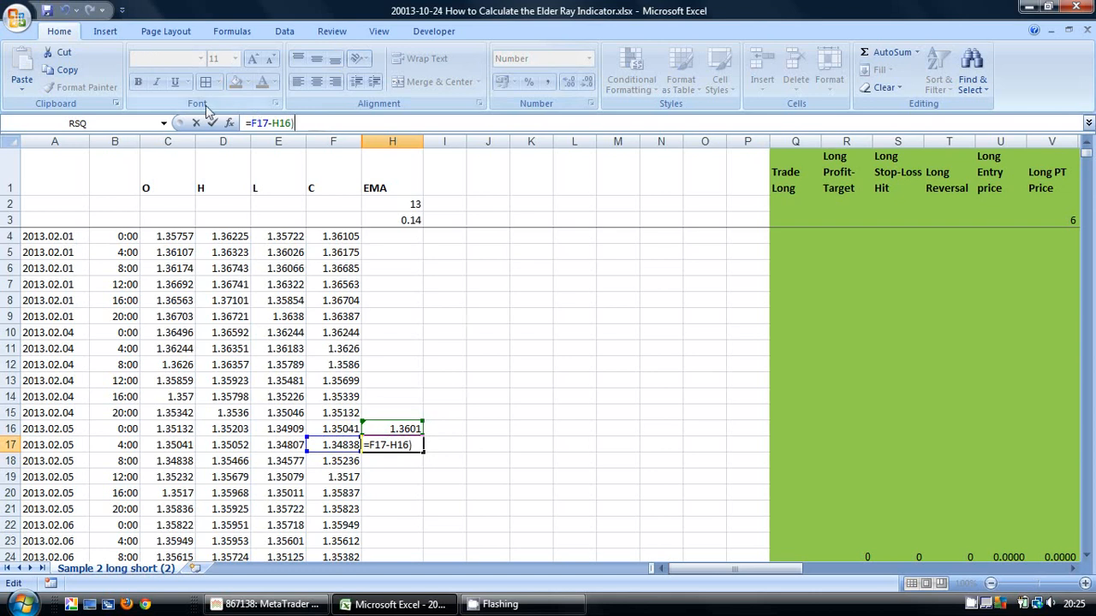
{"action": "left_click", "coordinate": [252, 123]}
{"action": "type", "text": "("}
{"action": "left_click", "coordinate": [315, 123]}
{"action": "type", "text": "*"}
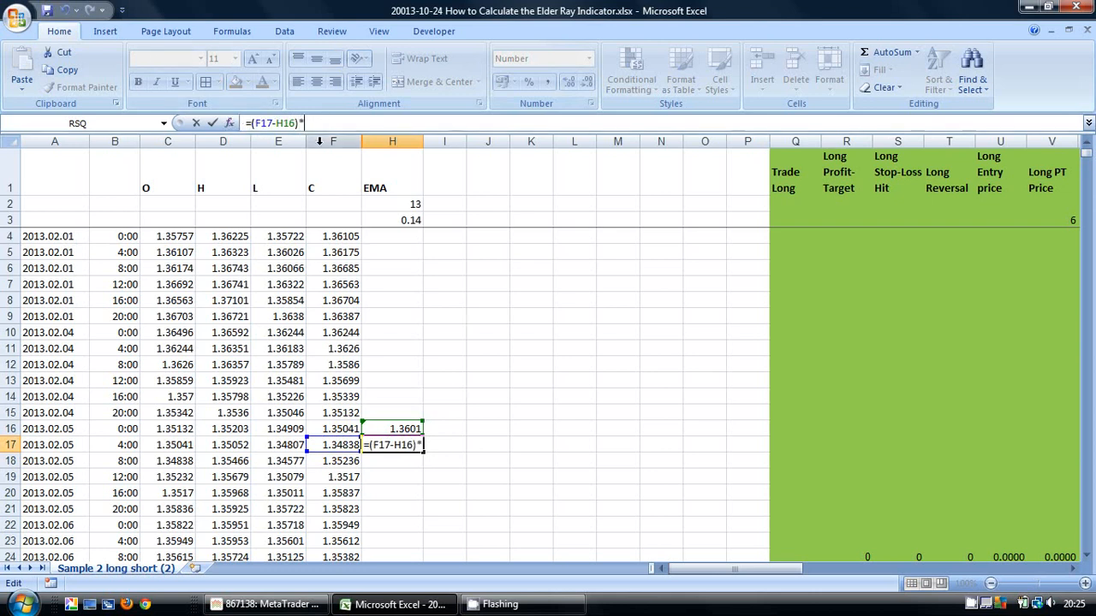
{"action": "left_click", "coordinate": [404, 220]}
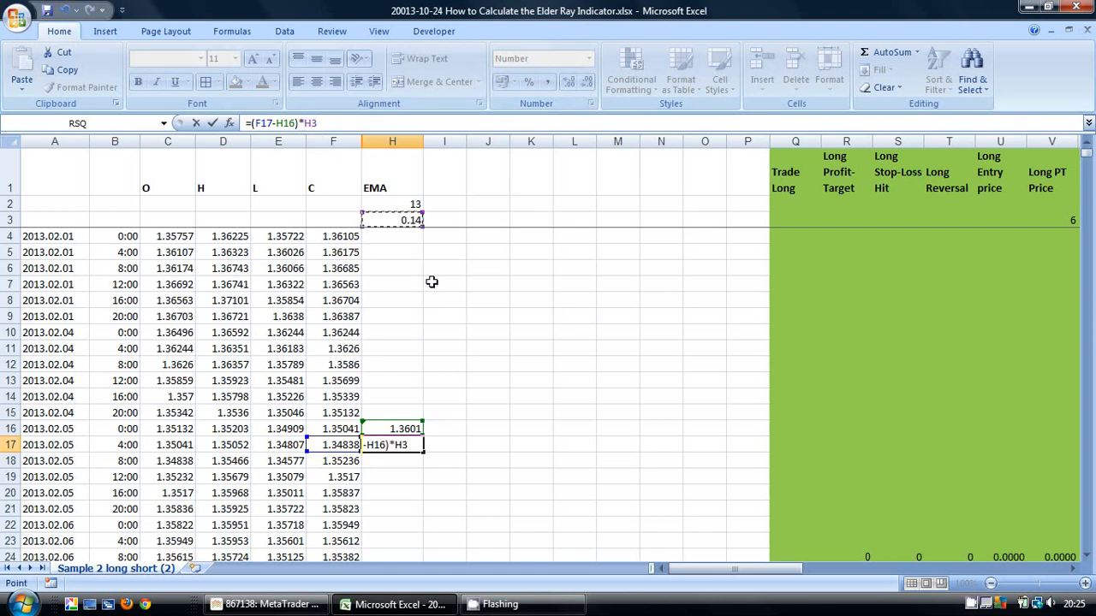
Bracket the product in H17's formula and add the previous EMA, completing =((F17-H16)*H3)+H16
{"action": "left_click", "coordinate": [252, 123]}
{"action": "type", "text": "("}
{"action": "left_click", "coordinate": [350, 127]}
{"action": "type", "text": ")"}
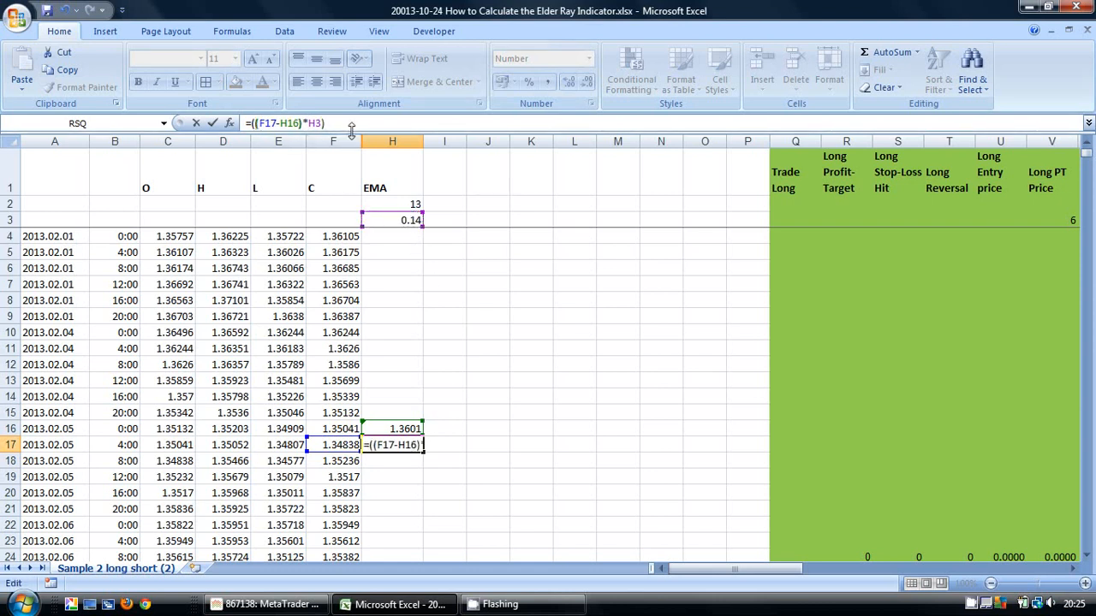
{"action": "type", "text": "+"}
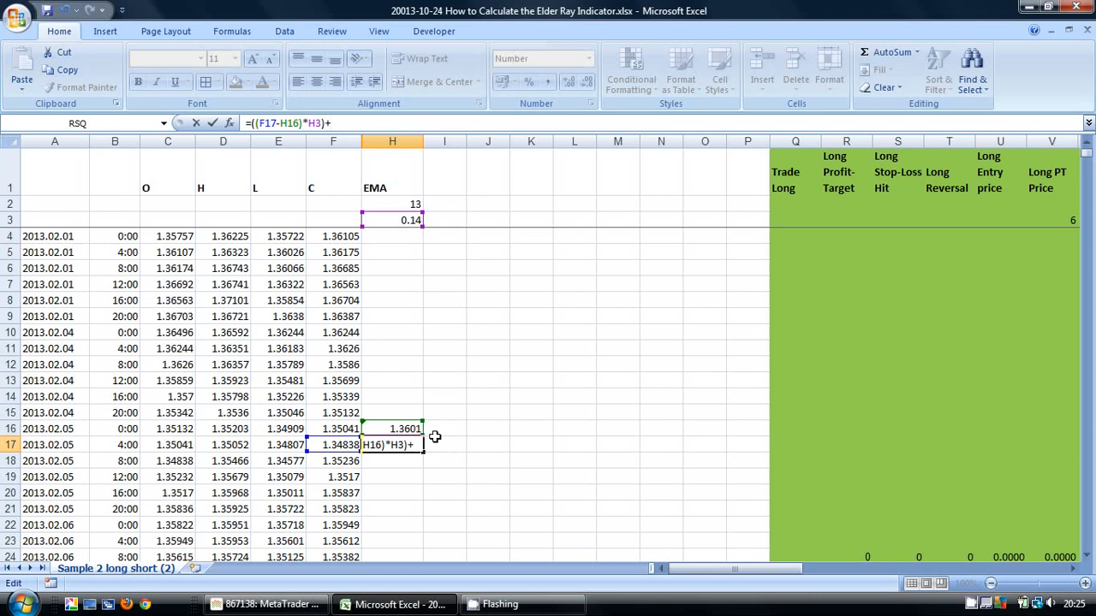
{"action": "left_click", "coordinate": [403, 426]}
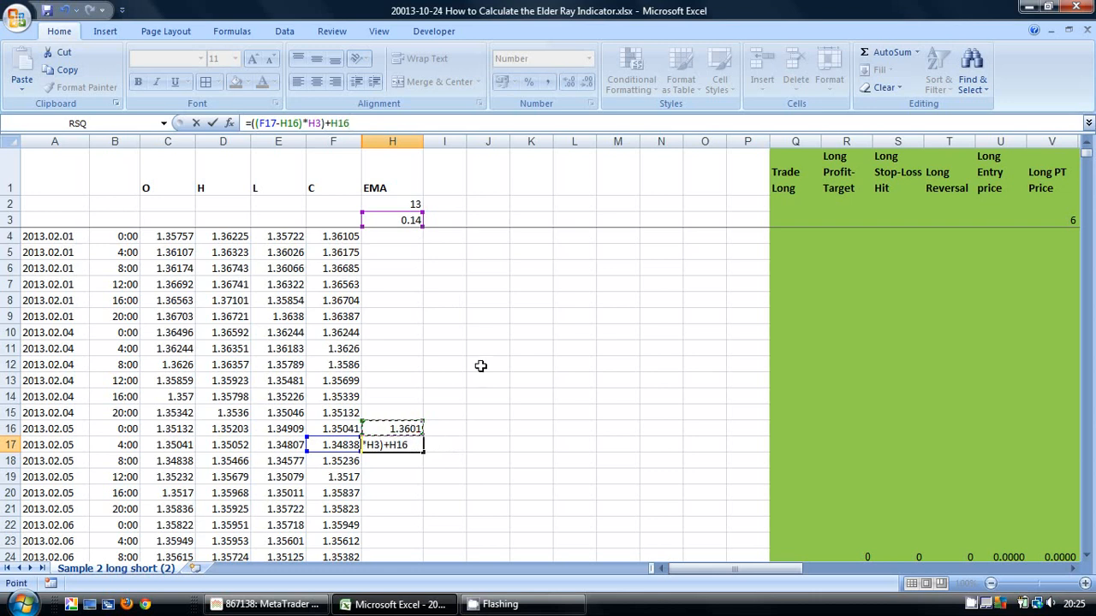
{"action": "key", "text": "Return"}
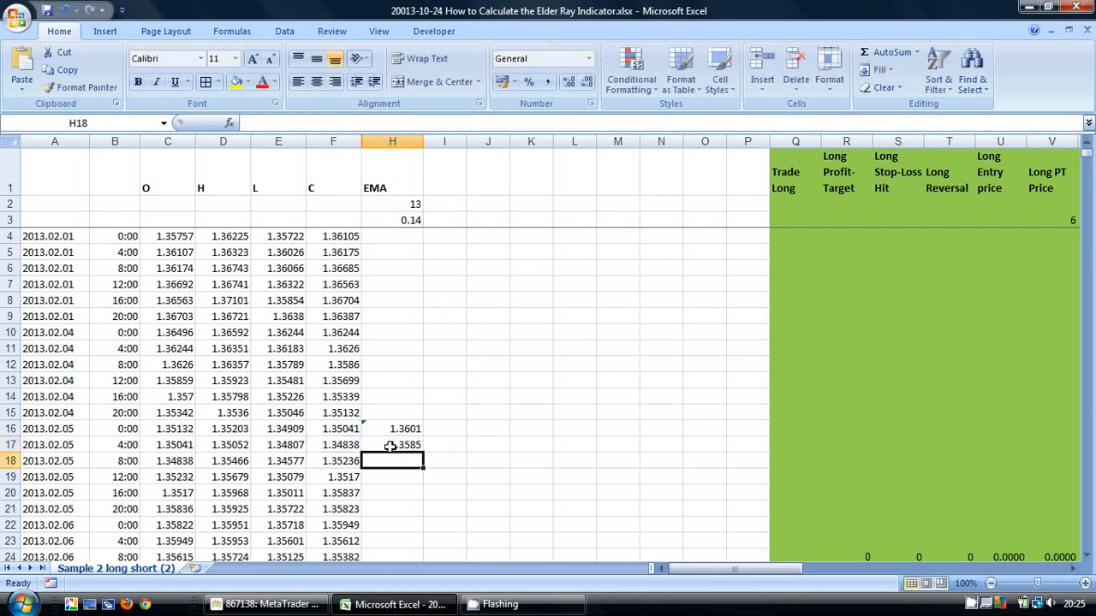
Make the H3 reference in H17's formula absolute ($H$3) and fill the formula down column H
{"action": "left_click", "coordinate": [398, 445]}
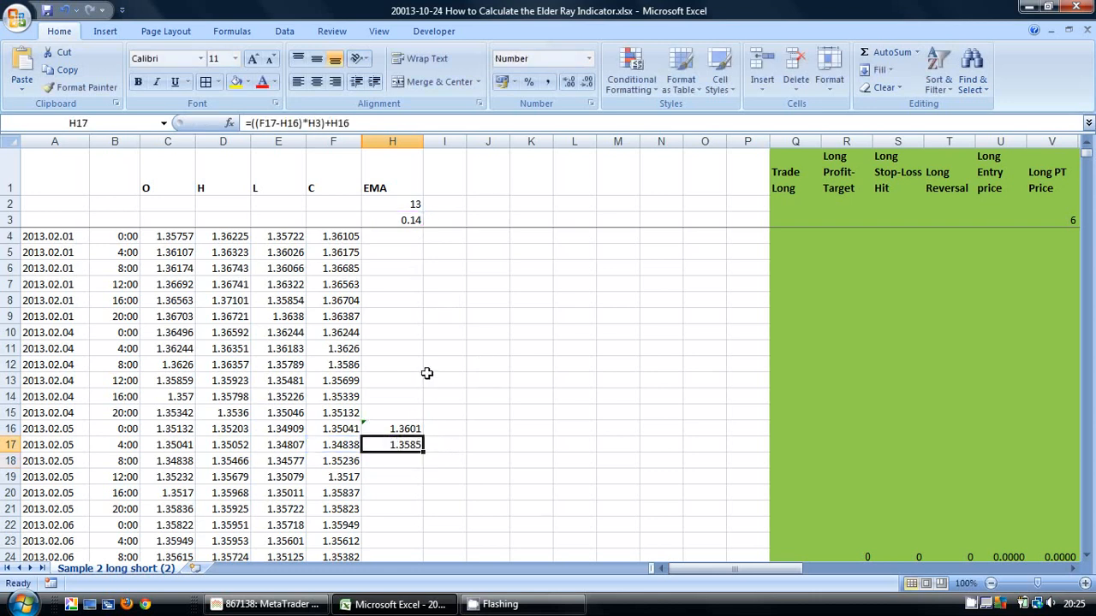
{"action": "left_click", "coordinate": [321, 124]}
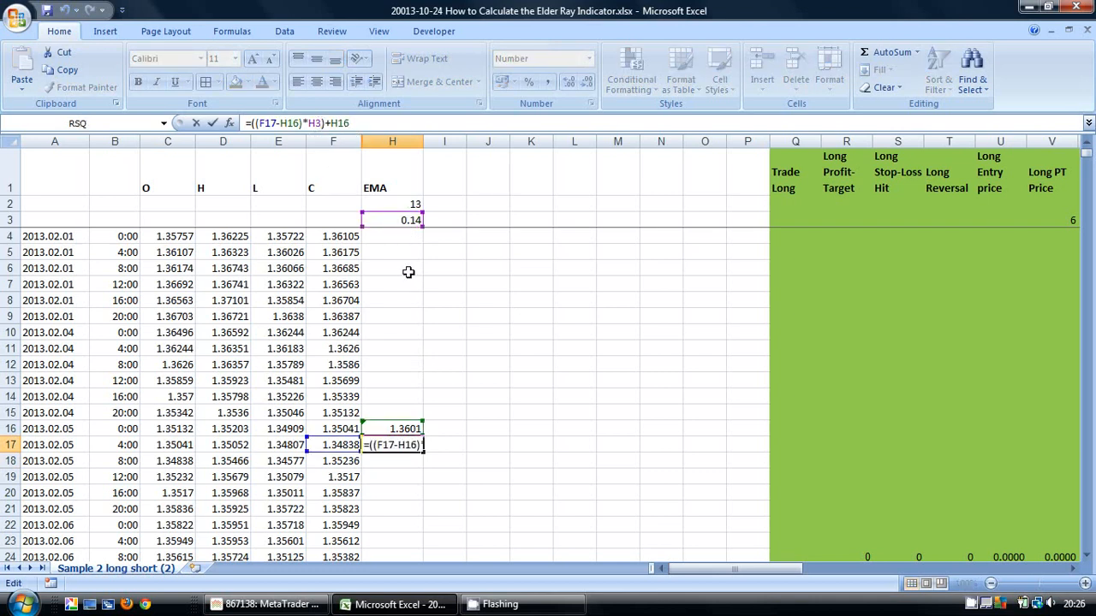
{"action": "key", "text": "F4"}
{"action": "key", "text": "Return"}
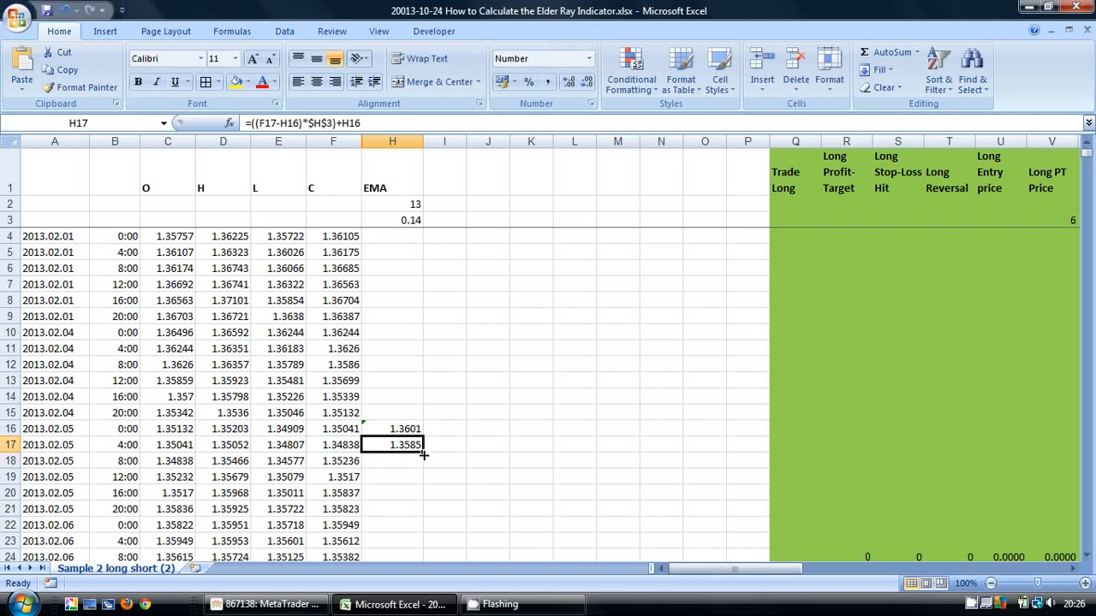
{"action": "double_click", "coordinate": [422, 454]}
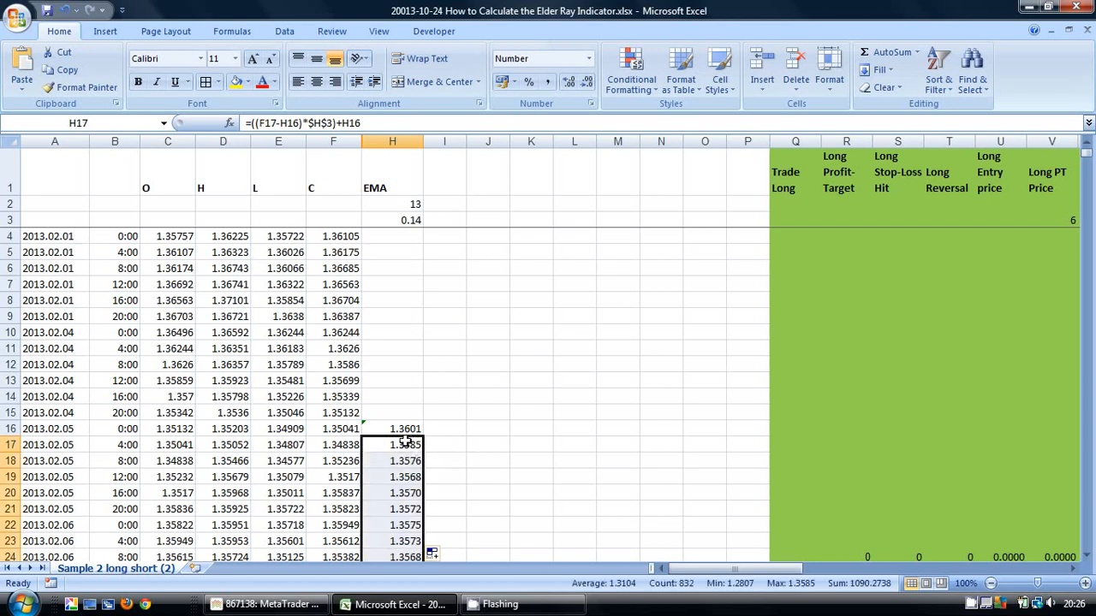
Widen column I slightly and enter the headings Bull Power in I1 and Bear Power in J1
{"action": "left_click", "coordinate": [443, 429]}
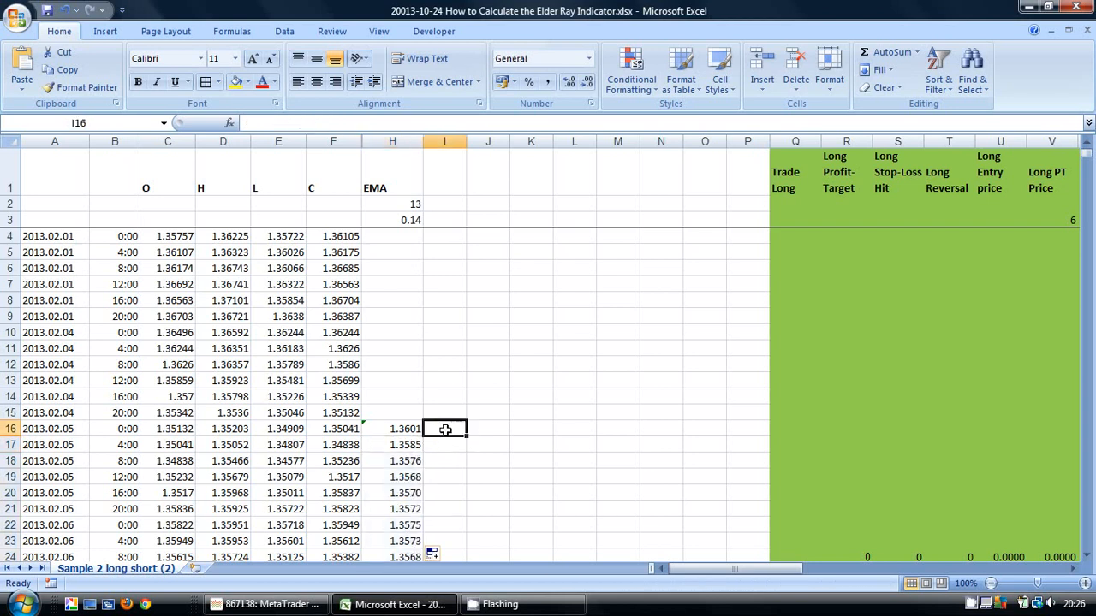
{"action": "left_click_drag", "start_coordinate": [466, 142], "coordinate": [473, 143]}
{"action": "left_click", "coordinate": [448, 172]}
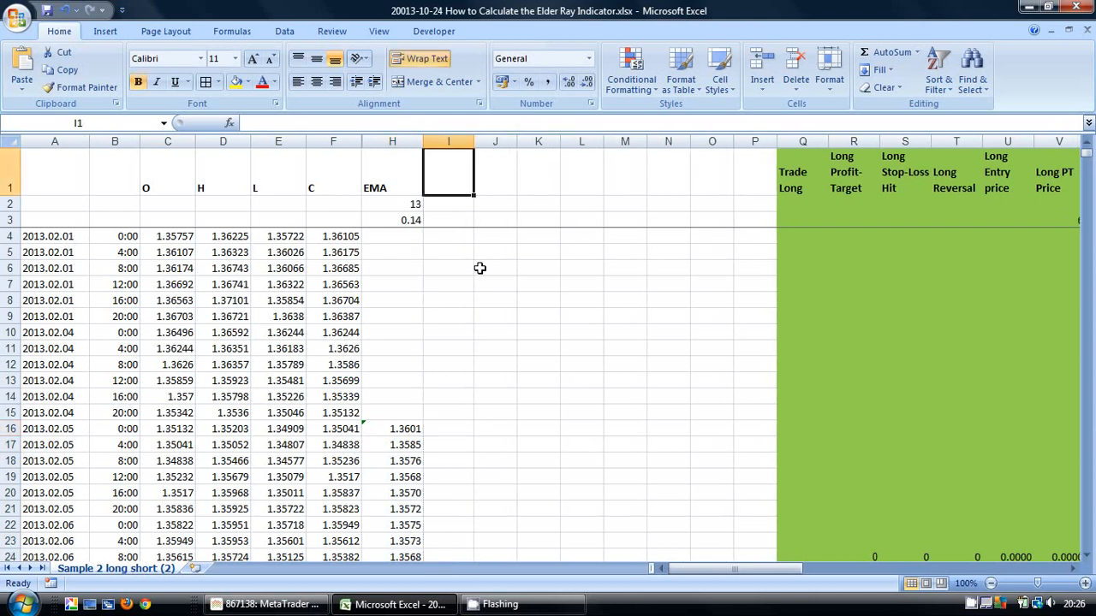
{"action": "type", "text": "Bulk"}
{"action": "key", "text": "BackSpace"}
{"action": "type", "text": "l Power"}
{"action": "key", "text": "Tab"}
{"action": "type", "text": "Bear Power"}
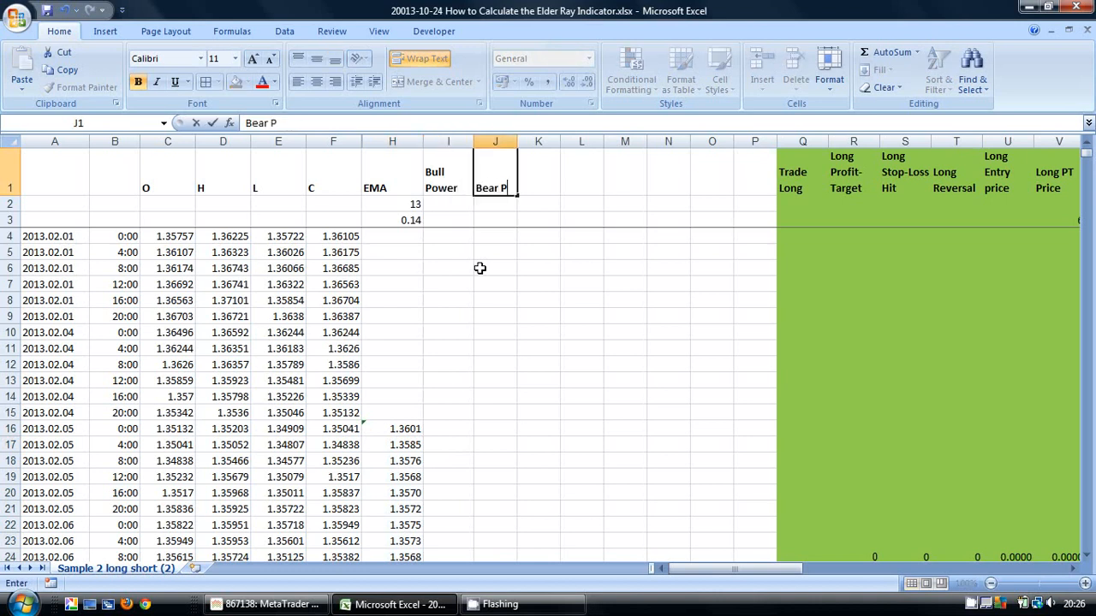
{"action": "key", "text": "Return"}
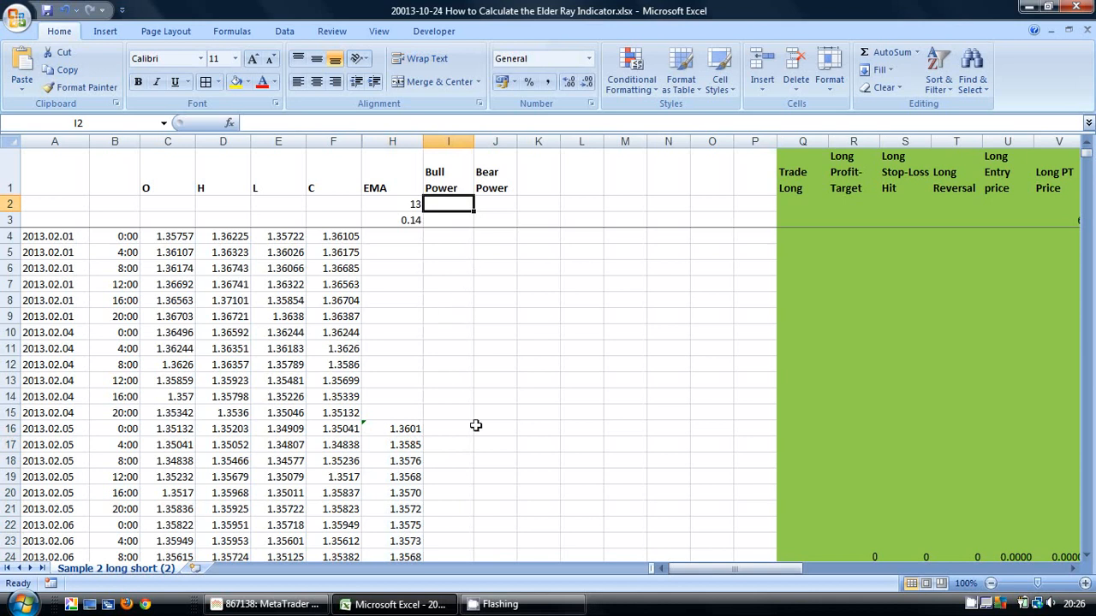
Enter the Bull Power formula =D16-H16 in cell I16, subtracting the EMA from the high price
{"action": "left_click", "coordinate": [439, 432]}
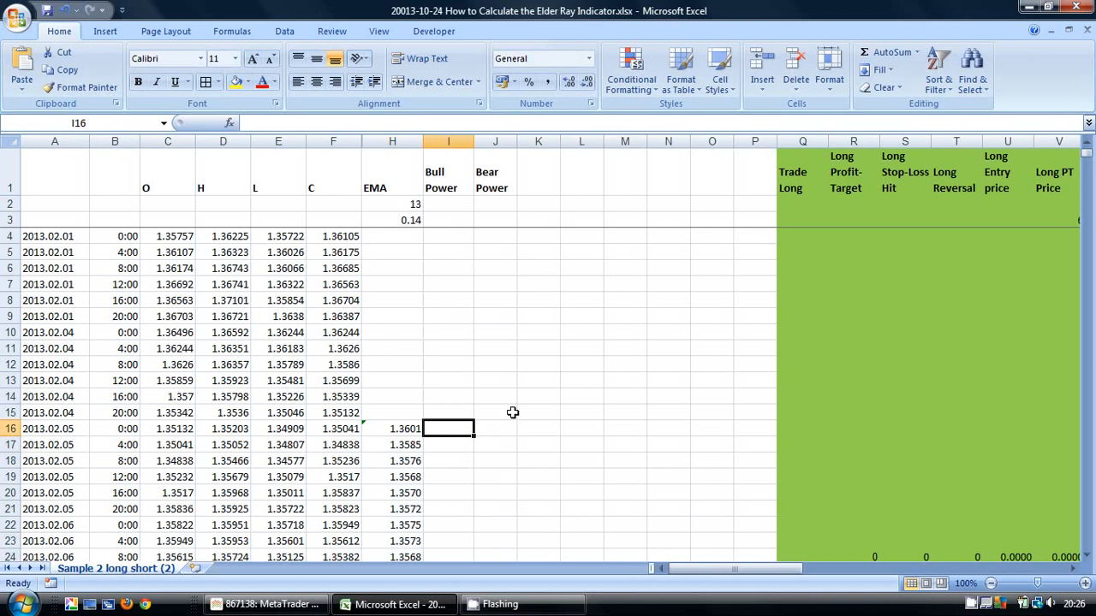
{"action": "type", "text": "="}
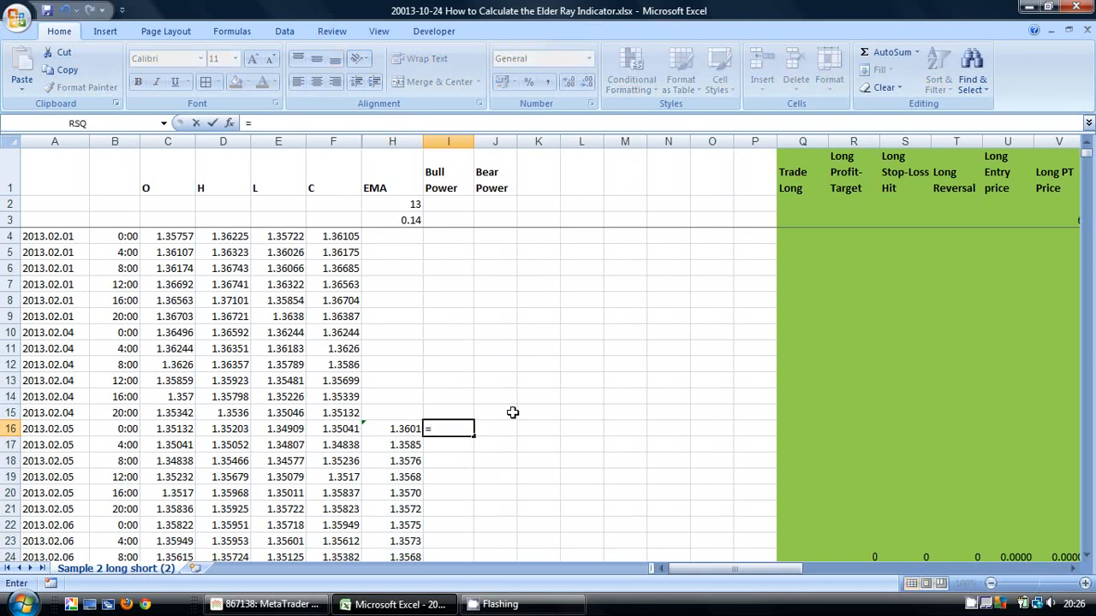
{"action": "left_click", "coordinate": [240, 429]}
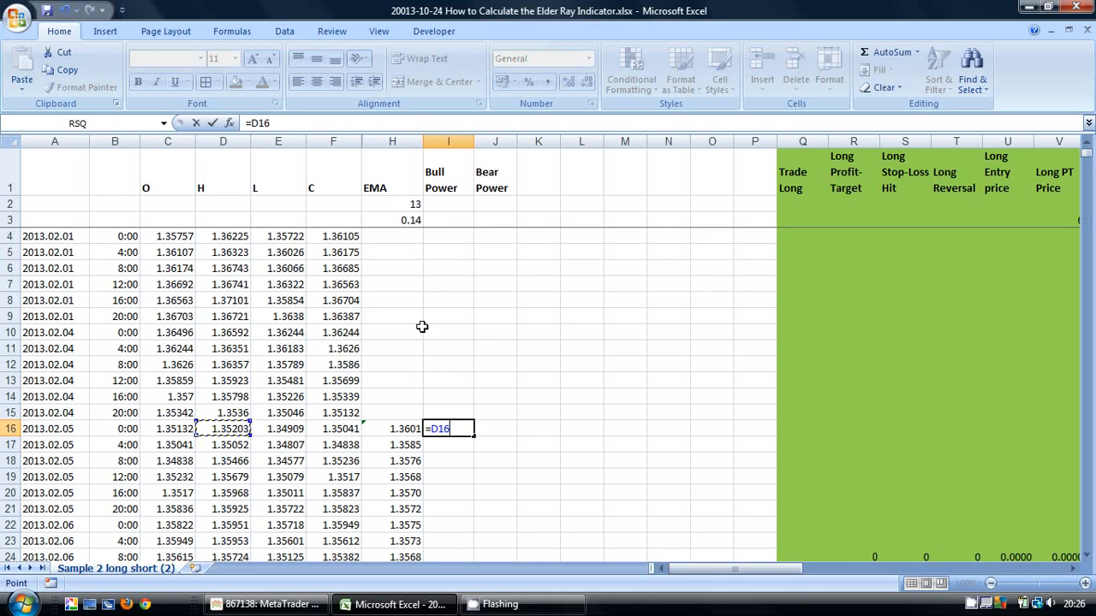
{"action": "type", "text": "-"}
{"action": "left_click", "coordinate": [398, 429]}
{"action": "key", "text": "Return"}
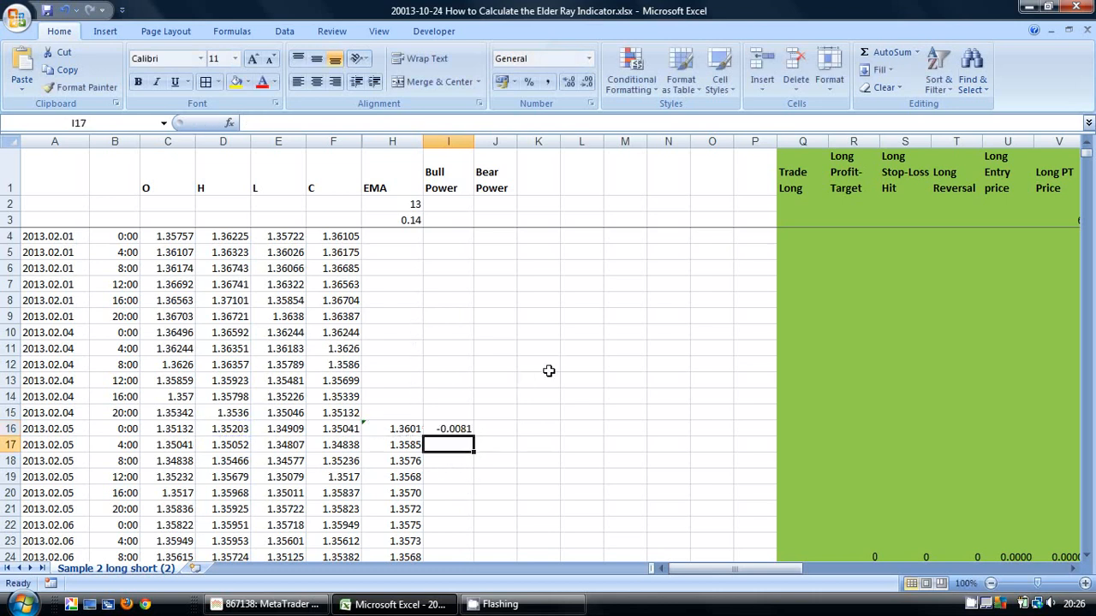
Enter the Bear Power formula =E16-H16 in cell J16, subtracting the EMA from the low price
{"action": "left_click", "coordinate": [497, 426]}
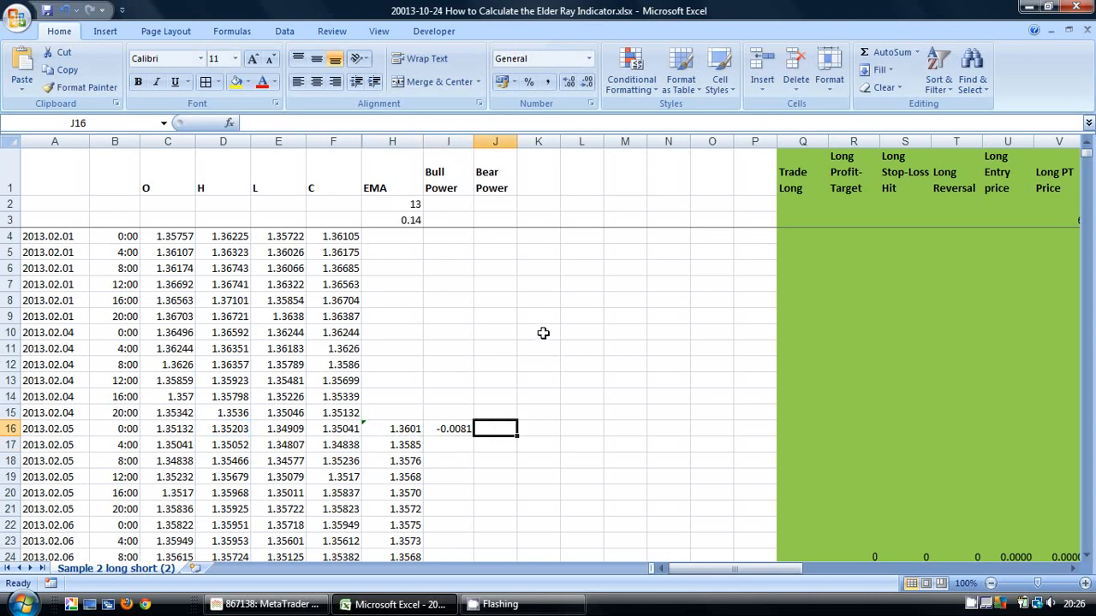
{"action": "type", "text": "="}
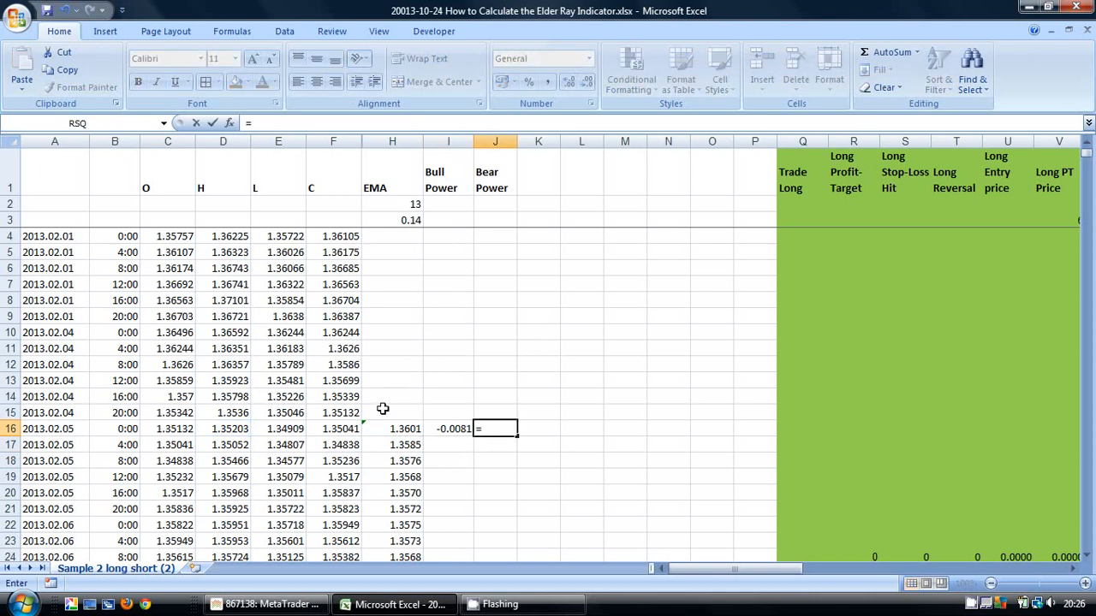
{"action": "left_click", "coordinate": [279, 426]}
{"action": "type", "text": "-"}
{"action": "left_click", "coordinate": [403, 426]}
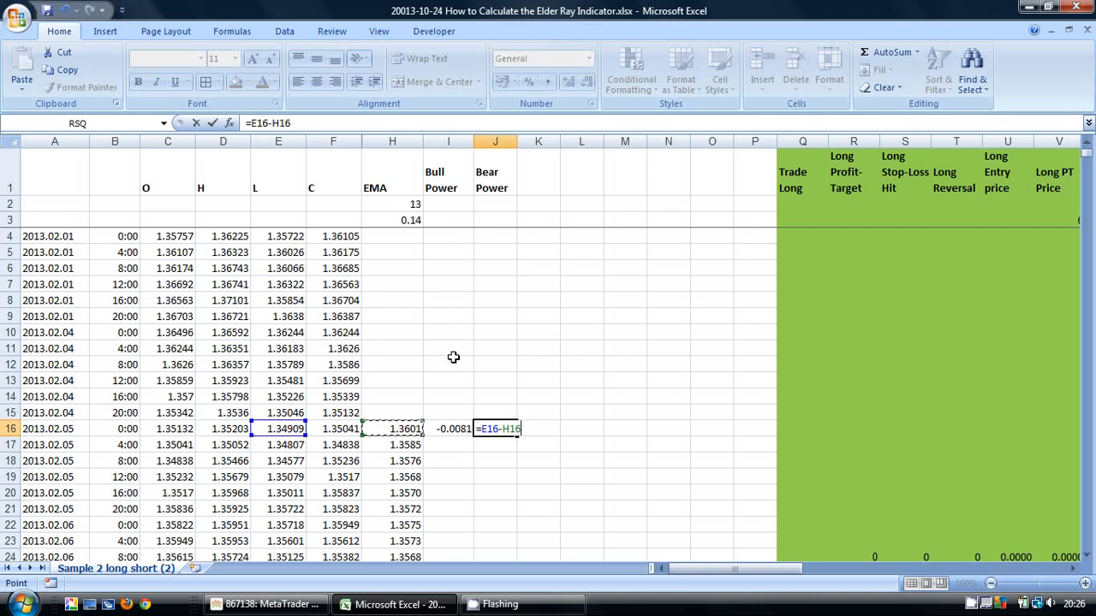
{"action": "key", "text": "Return"}
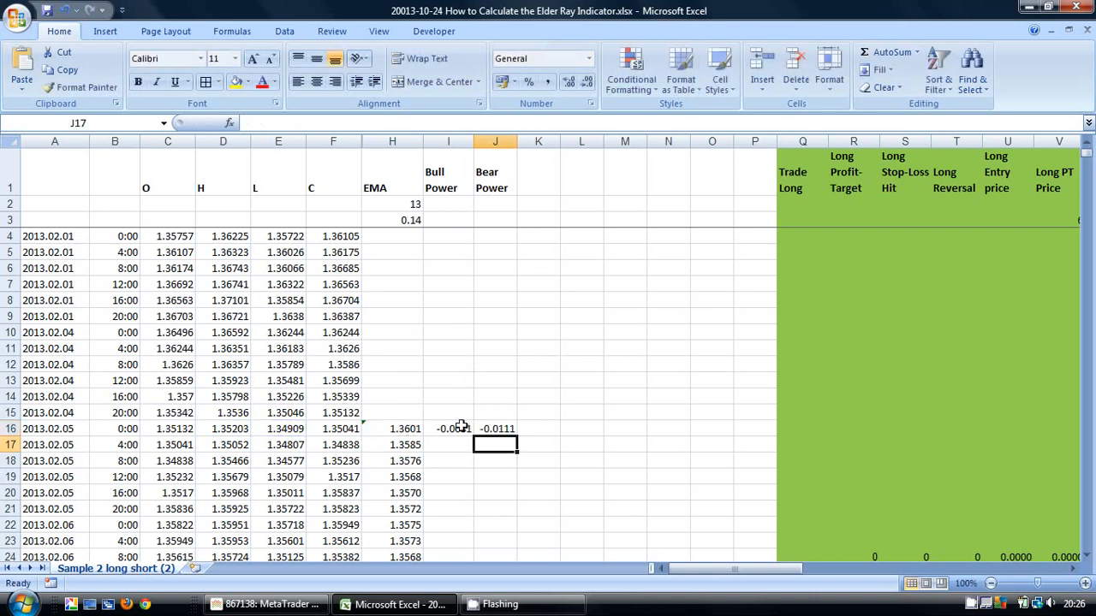
Fill the Bull Power and Bear Power formulas in I16:J16 down to the end of the price data
{"action": "left_click_drag", "start_coordinate": [446, 429], "coordinate": [497, 429]}
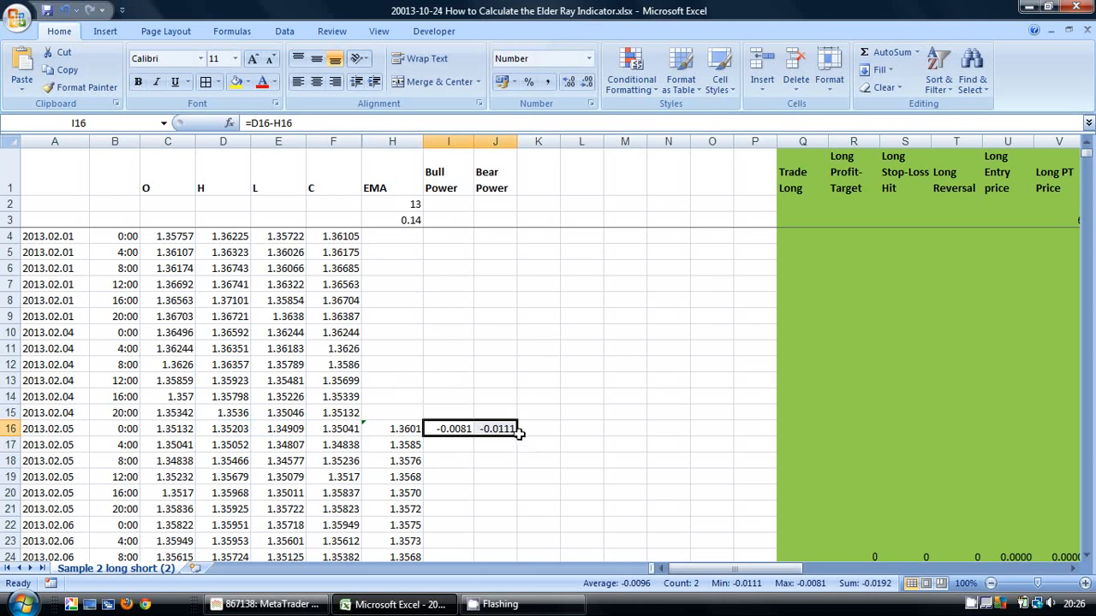
{"action": "double_click", "coordinate": [519, 436]}
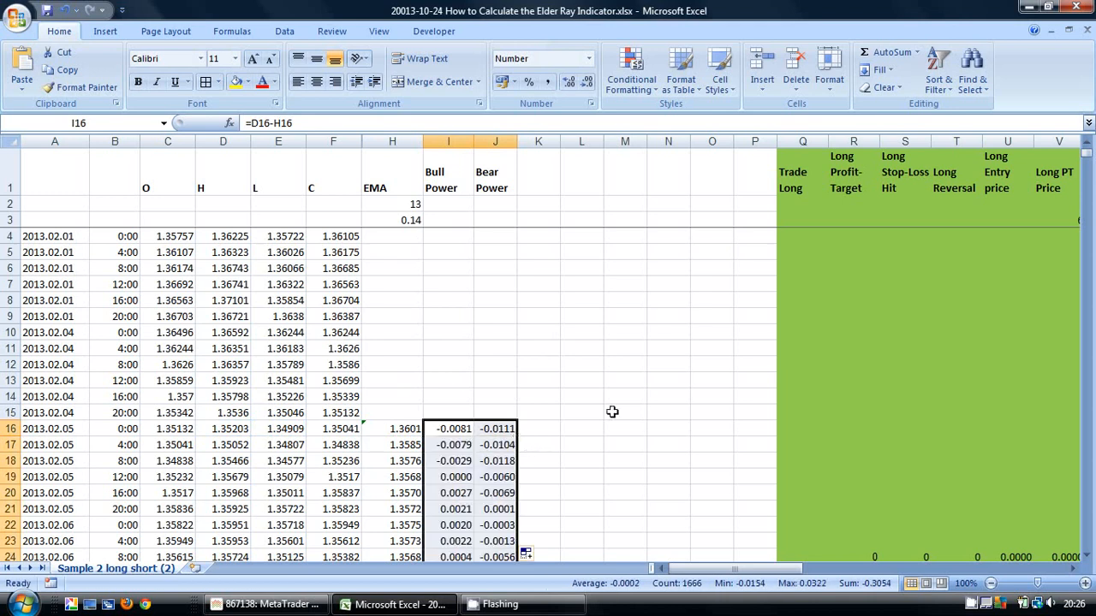
{"action": "left_click", "coordinate": [590, 353]}
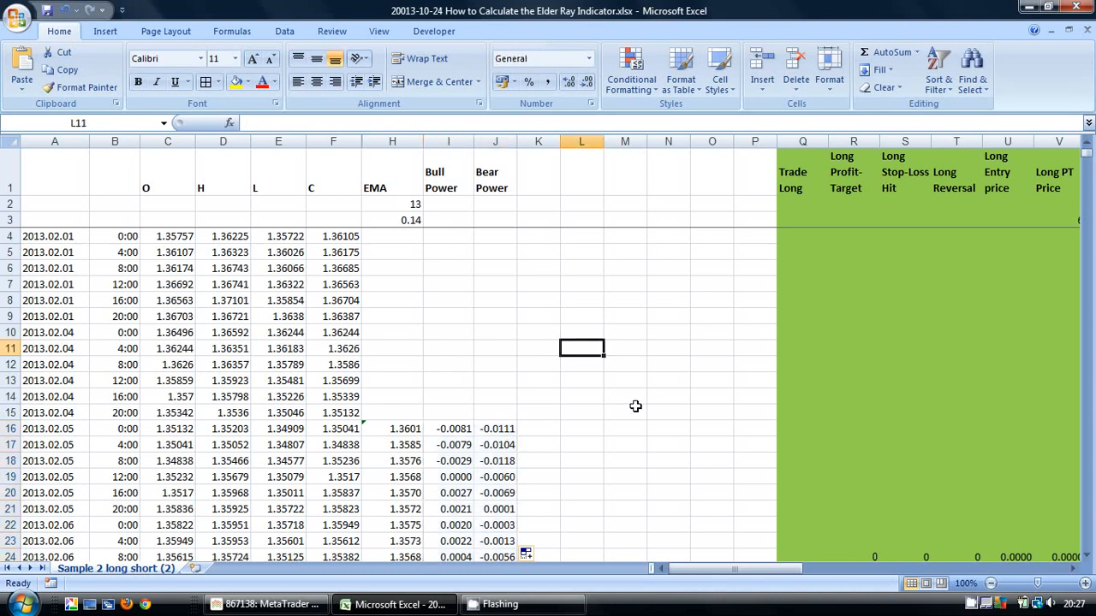